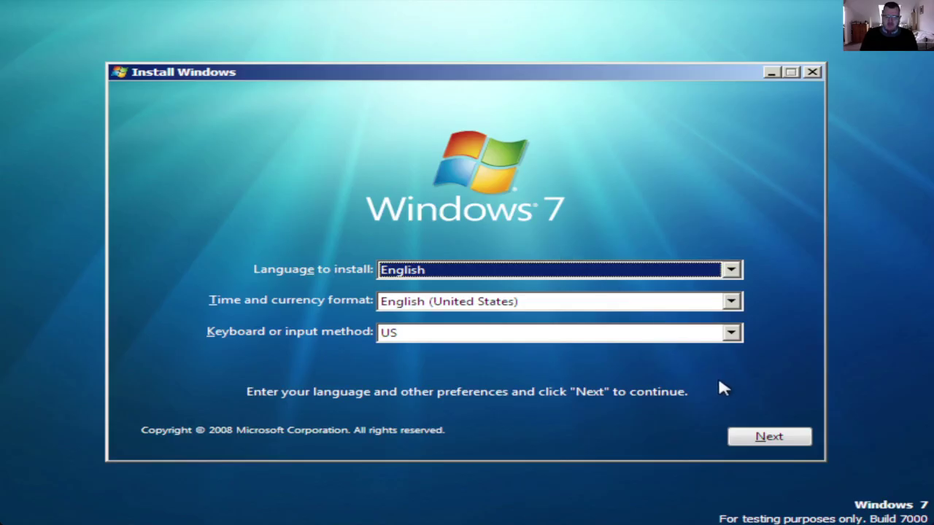
Keep English for language, time format and keyboard, and begin installing Windows 7
left_click(766, 439)
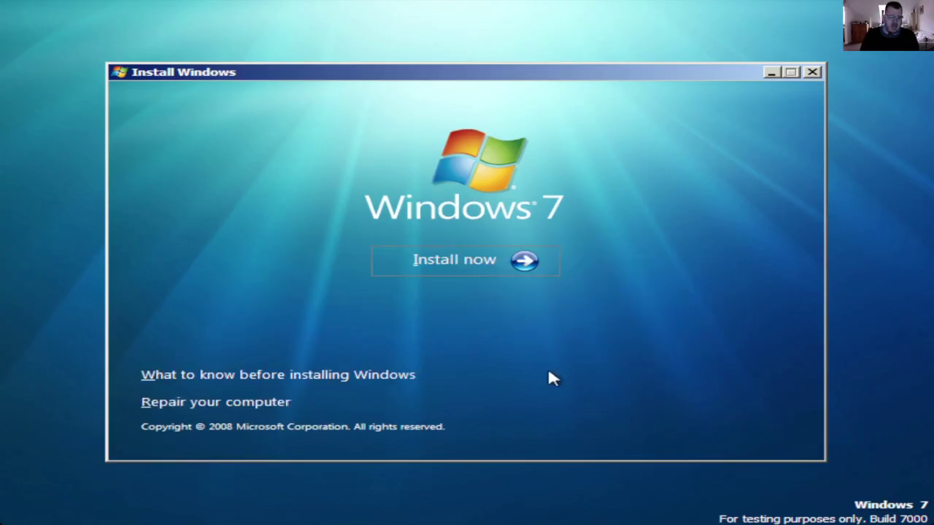
left_click(469, 264)
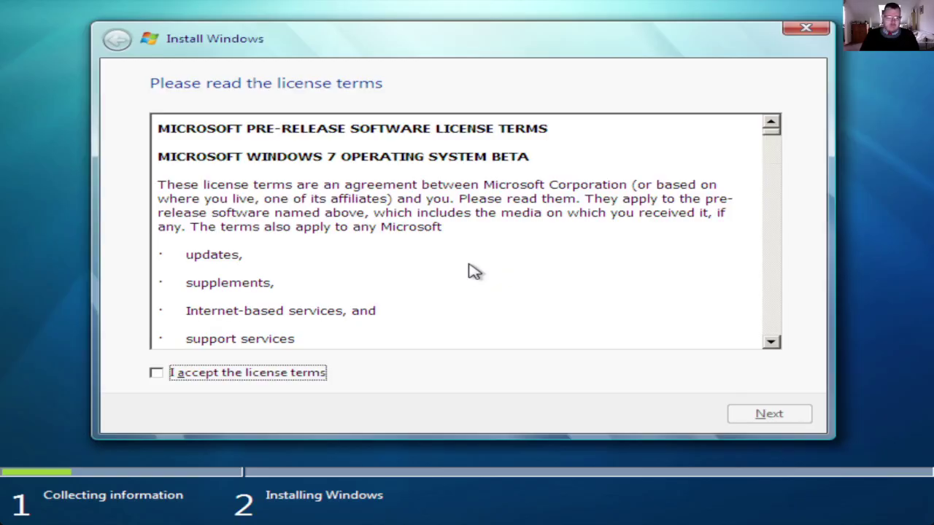
Accept the Windows 7 license terms, scroll through the agreement, and continue
left_click(316, 373)
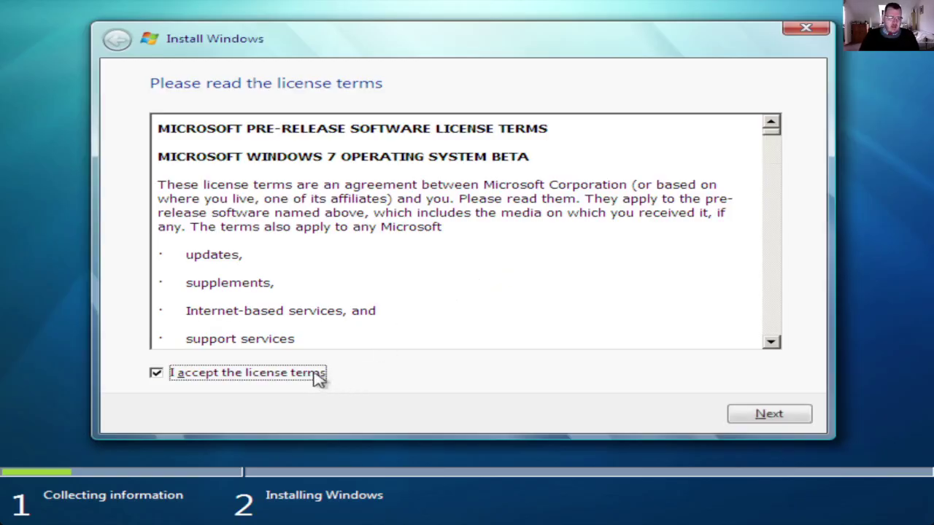
left_click(770, 318)
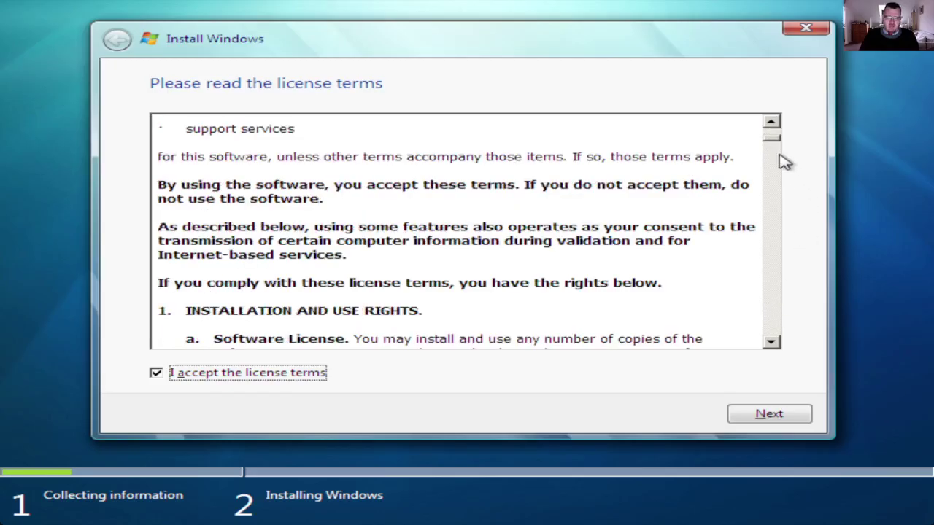
mouse_move(773, 140)
left_mouse_down()
mouse_move(775, 175)
mouse_move(781, 125)
left_mouse_up()
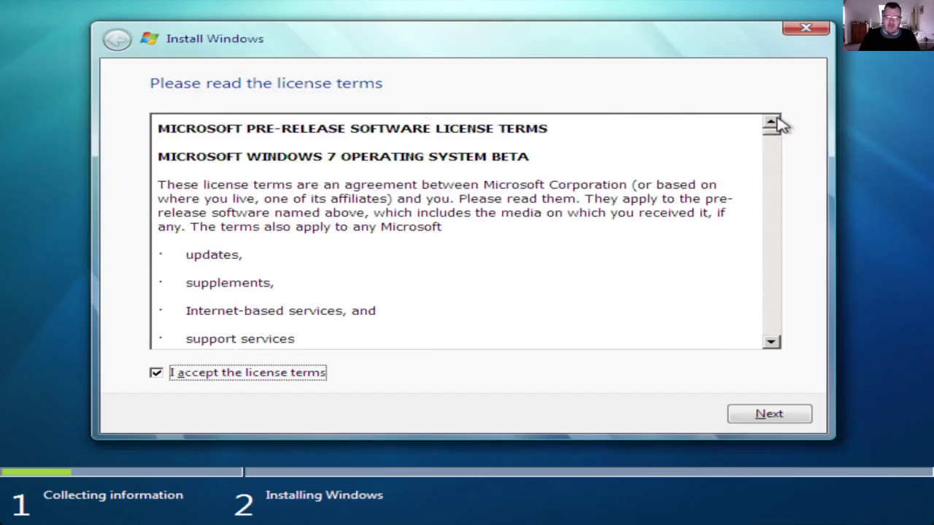
left_click(785, 414)
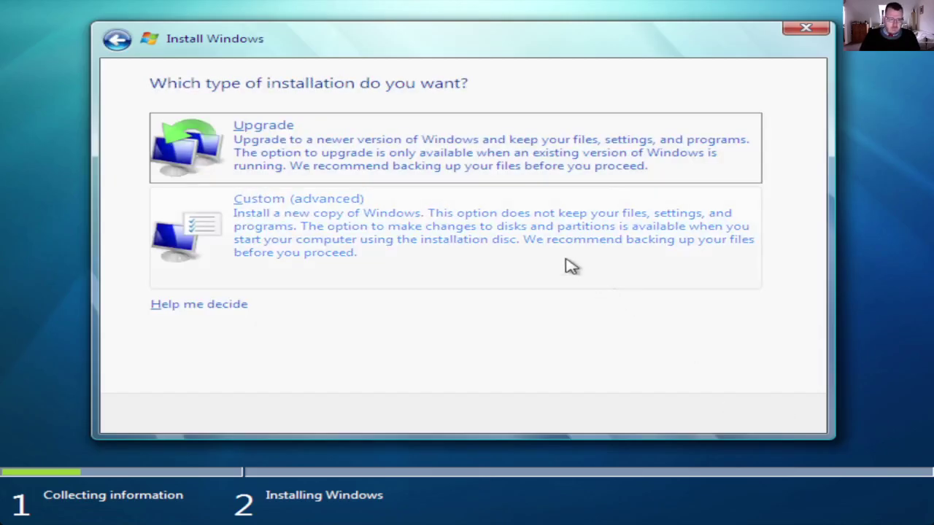
Choose a Custom (advanced) install onto Disk 0's 100.5 GB unallocated space
left_click(571, 266)
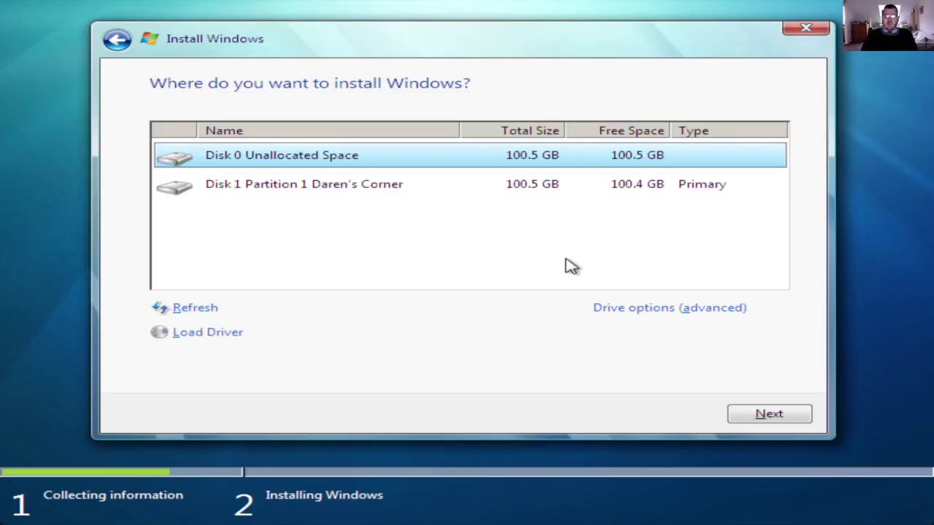
left_click(788, 414)
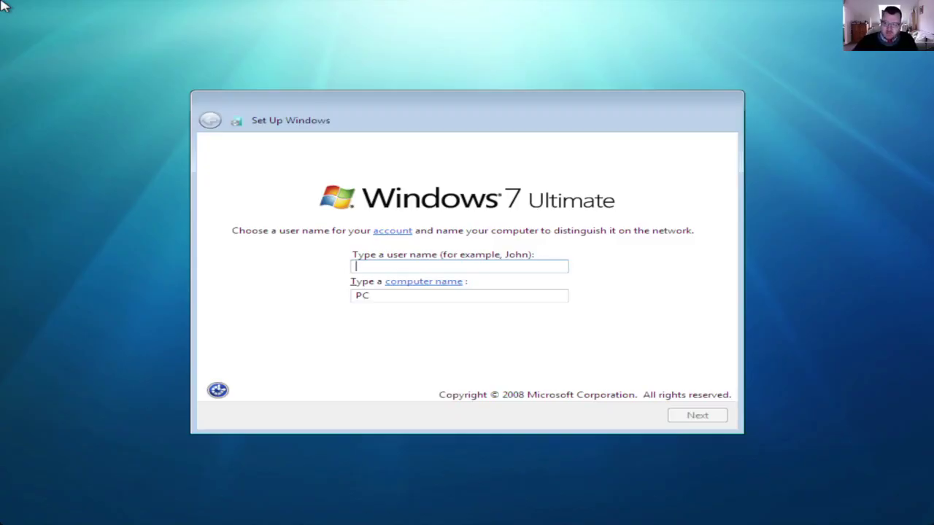
Enter the user's full name as the user name, fixing typos, and accept the matching computer name
type("DAREN")
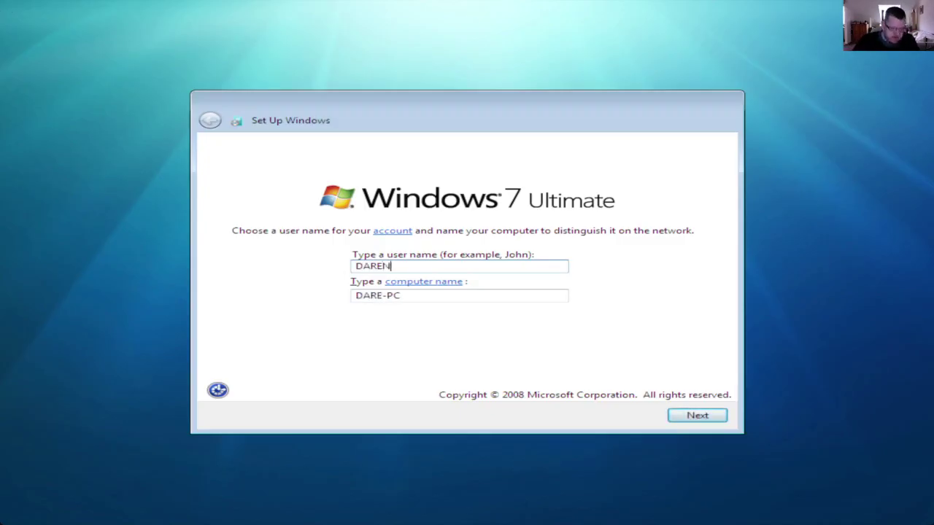
key("BackSpace")
key("BackSpace")
key("BackSpace")
key("BackSpace")
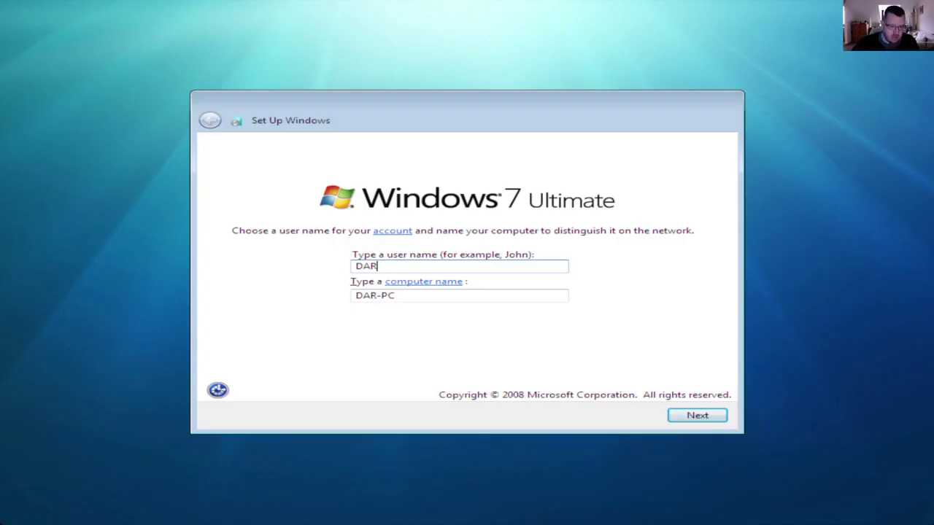
type("A")
key("BackSpace")
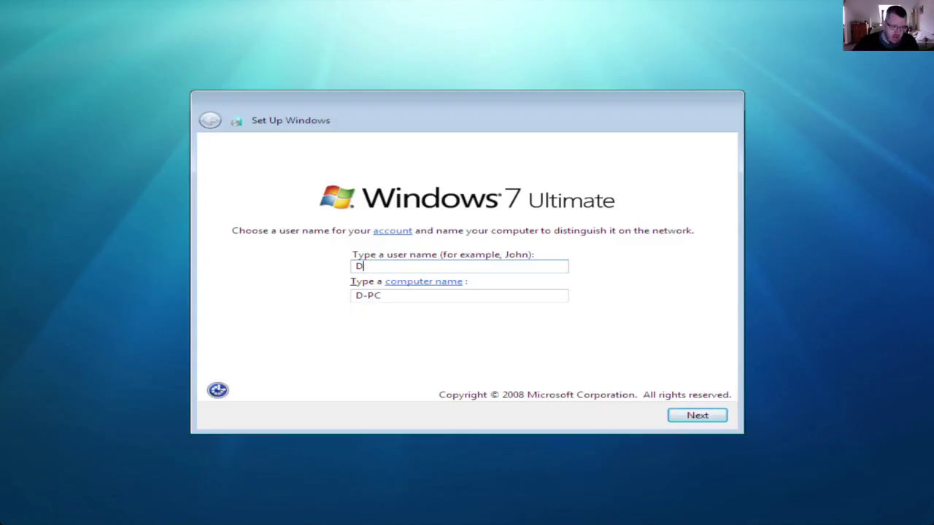
type("aren ")
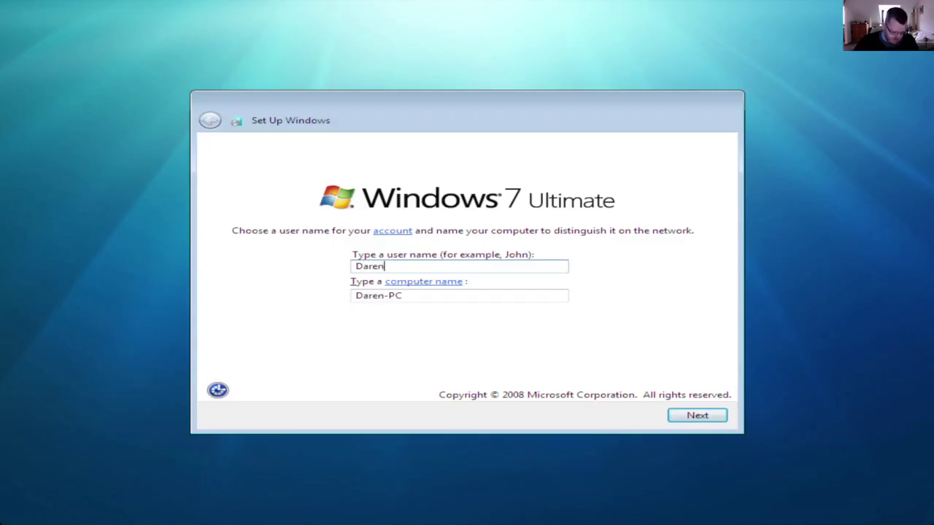
type("sTRATT")
key("BackSpace")
key("BackSpace")
key("BackSpace")
key("BackSpace")
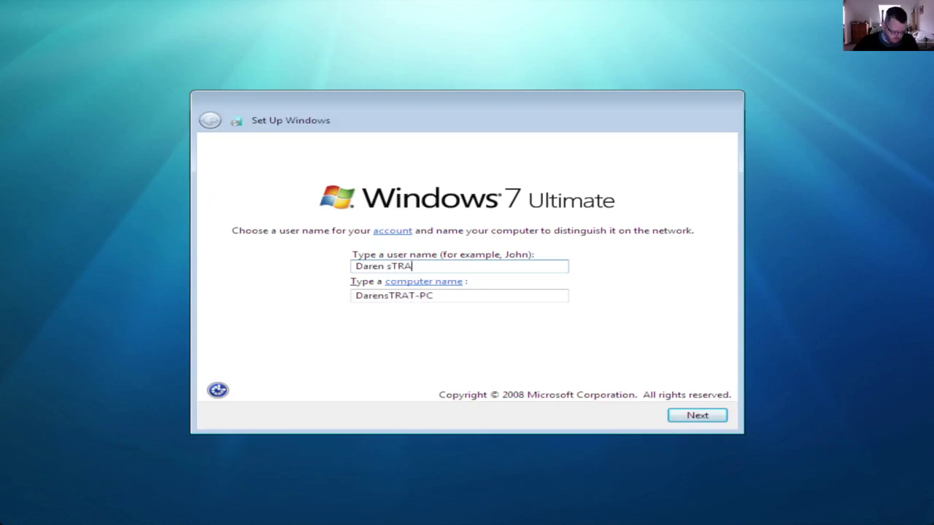
key("BackSpace")
type("Stratton")
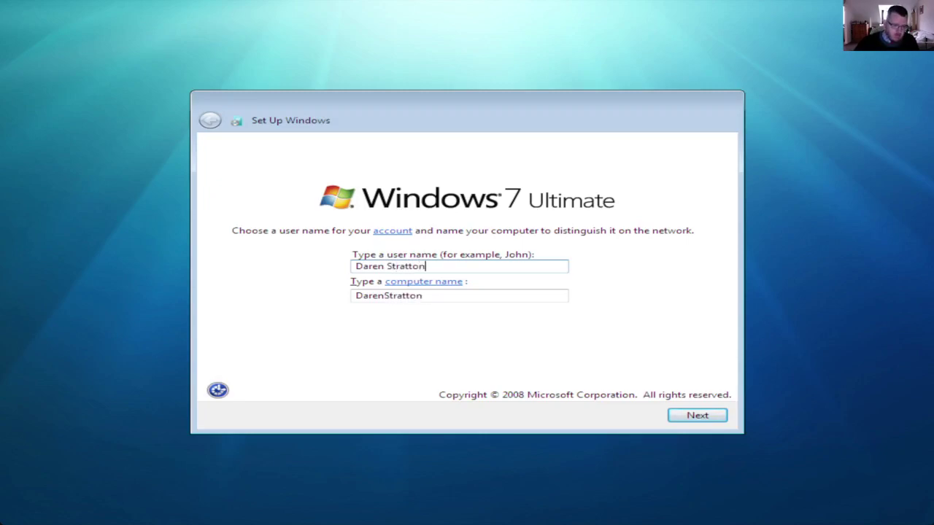
left_click(723, 422)
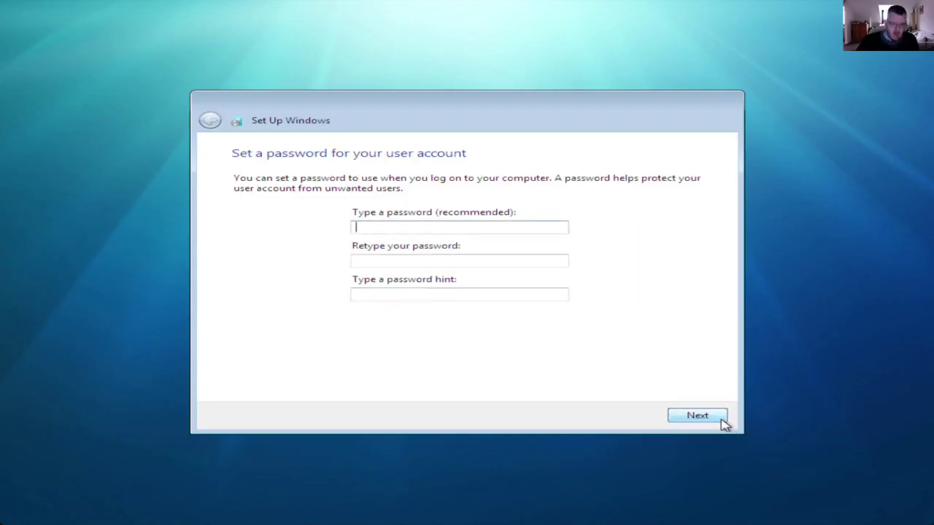
Leave the account password and the product key blank and move on
left_click(723, 422)
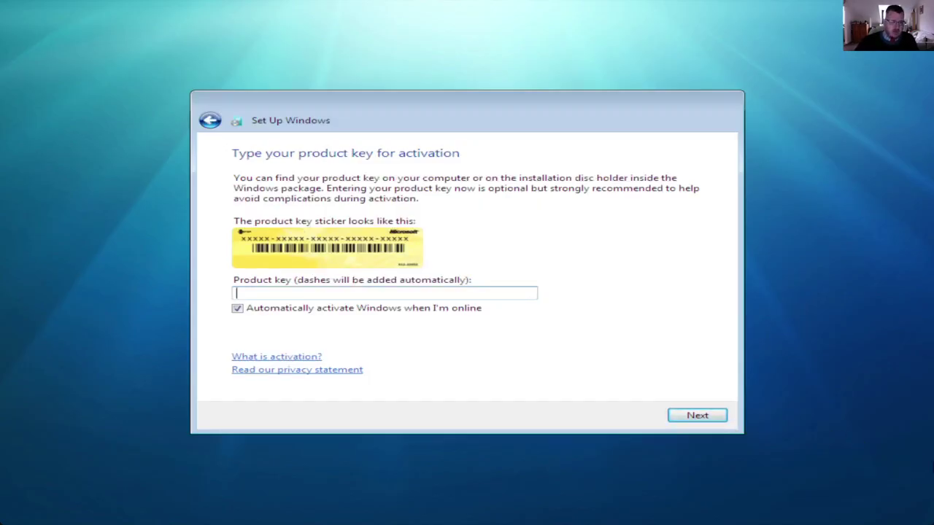
key("Return")
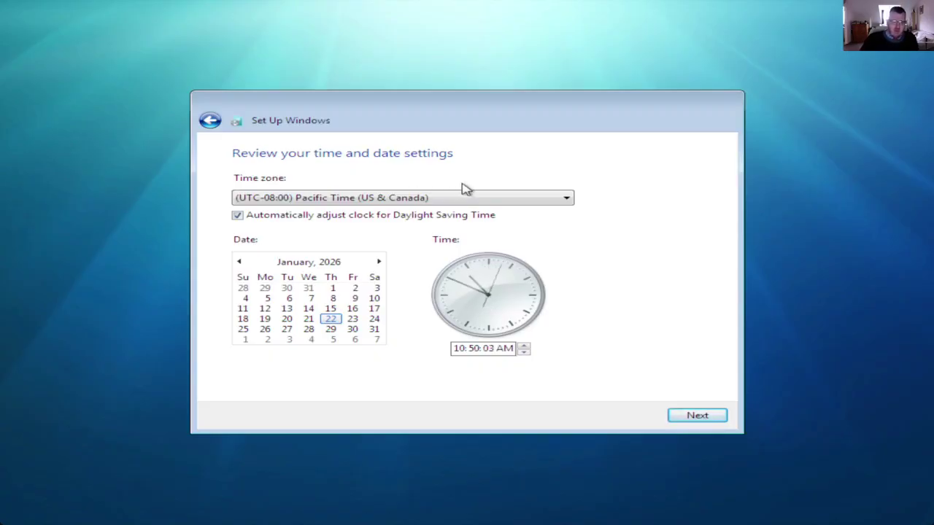
Set the time zone to Dublin, Edinburgh, Lisbon, London and the date to 1 January 2009
left_click(440, 198)
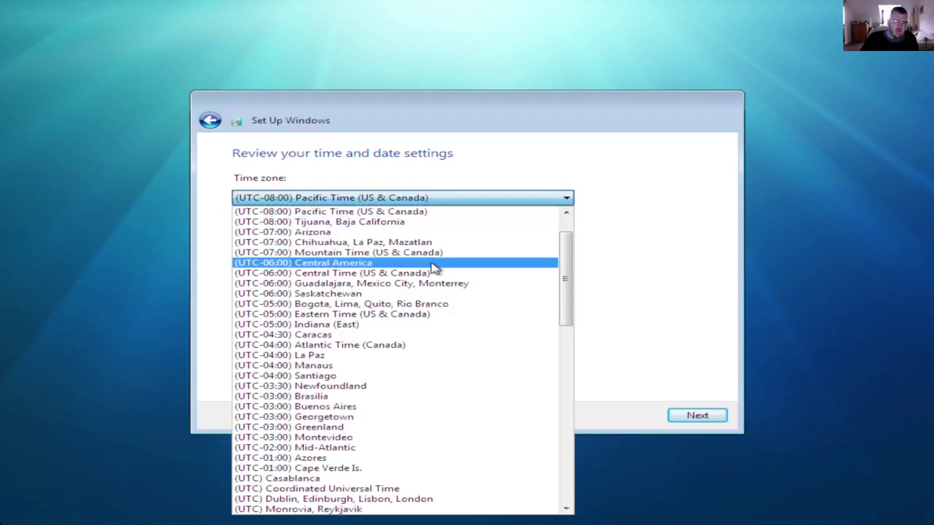
left_click(416, 503)
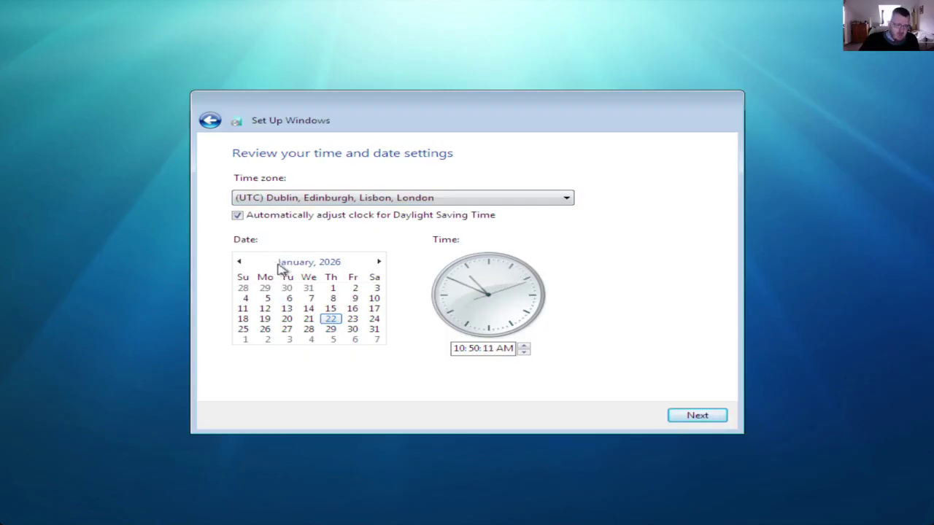
left_click(316, 268)
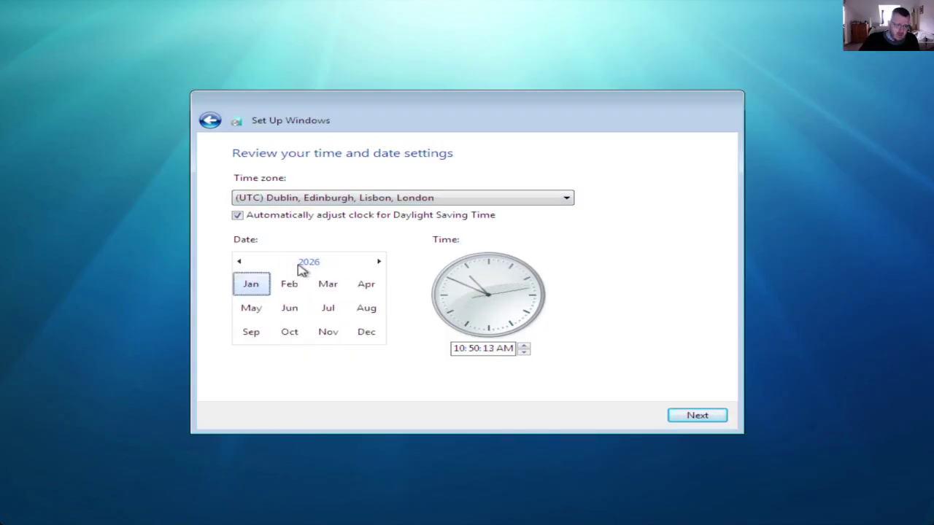
left_click(304, 269)
left_click(304, 269)
left_click(299, 284)
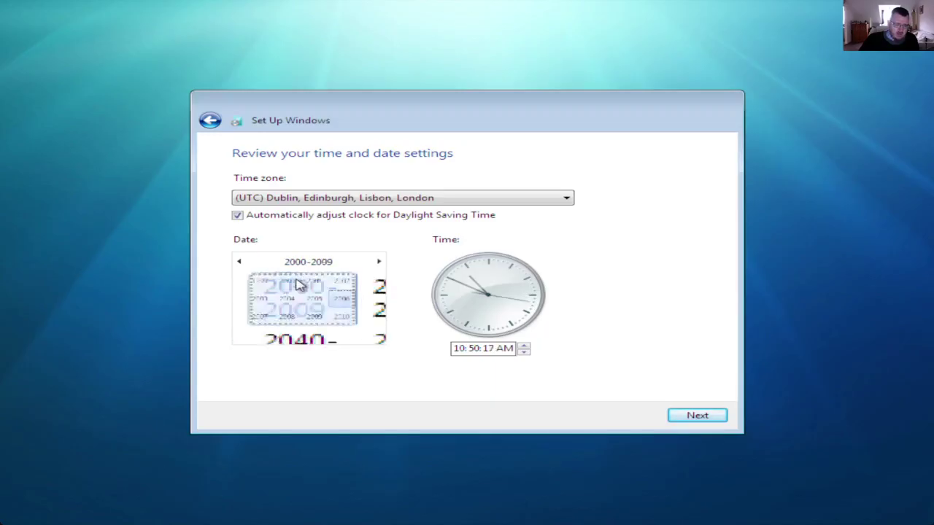
left_click(329, 331)
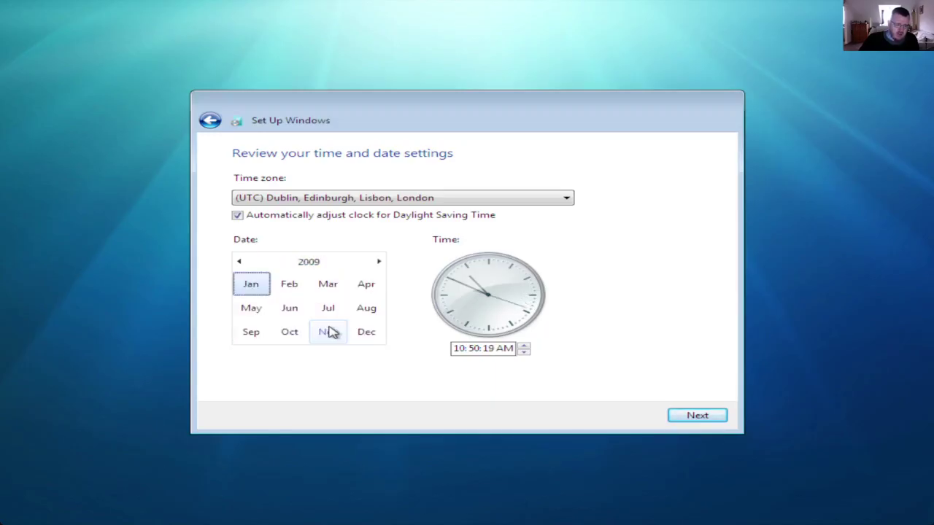
left_click(264, 287)
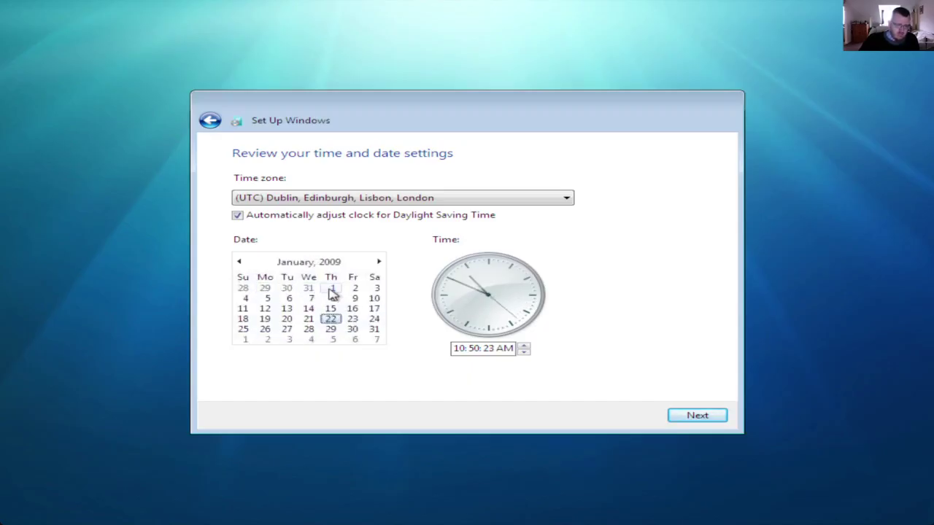
left_click(331, 290)
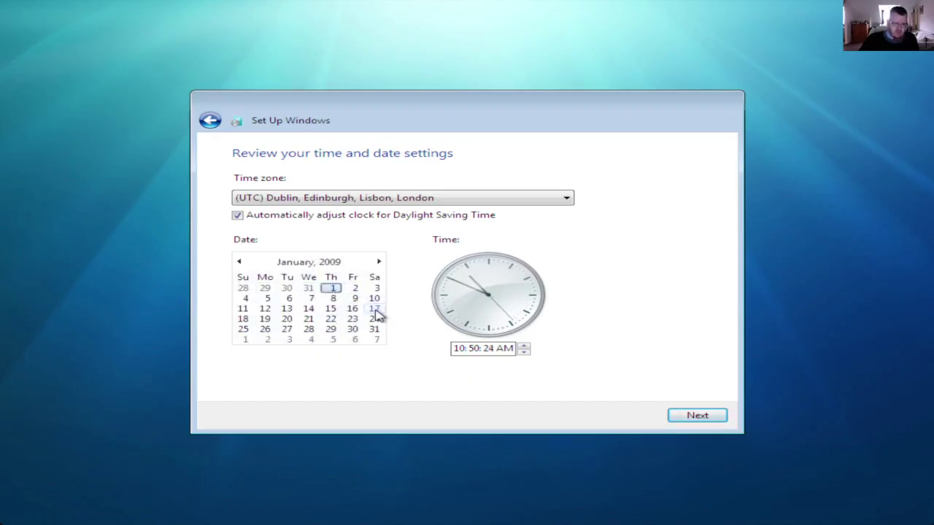
Set the clock to 12:00:00 AM and confirm the time and date settings
left_click(454, 350)
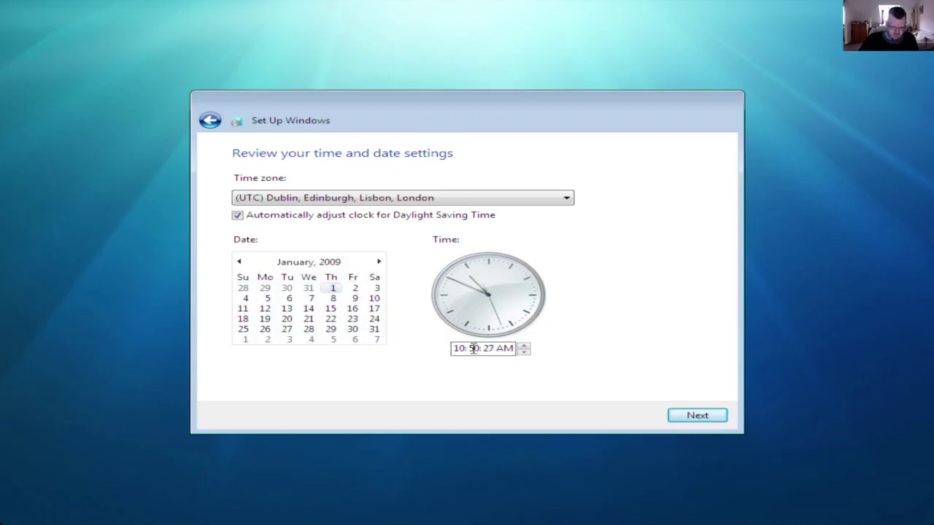
type("5")
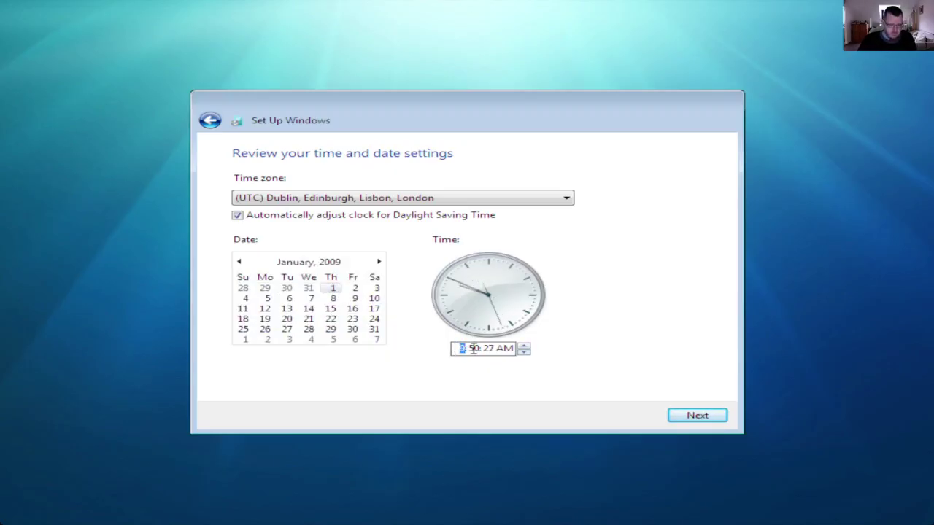
type("12")
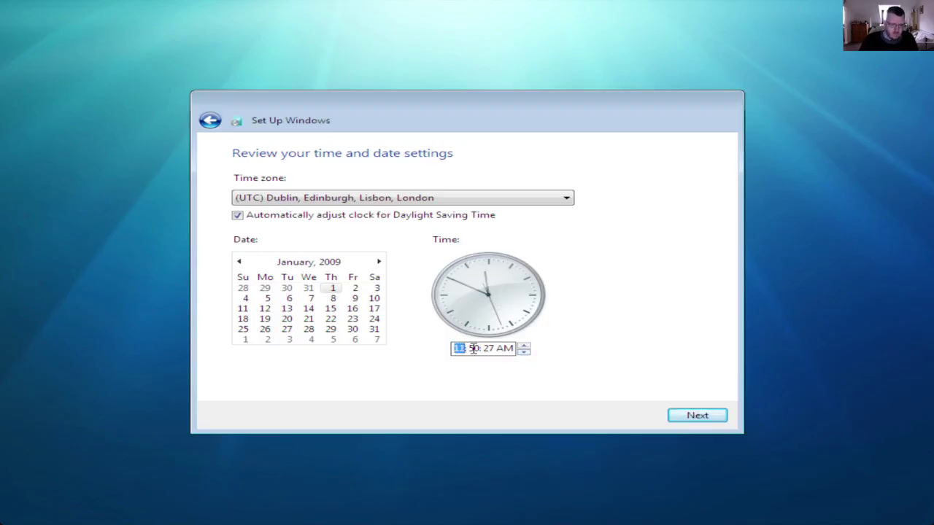
left_click(473, 349)
type("0")
left_click(490, 349)
type("00")
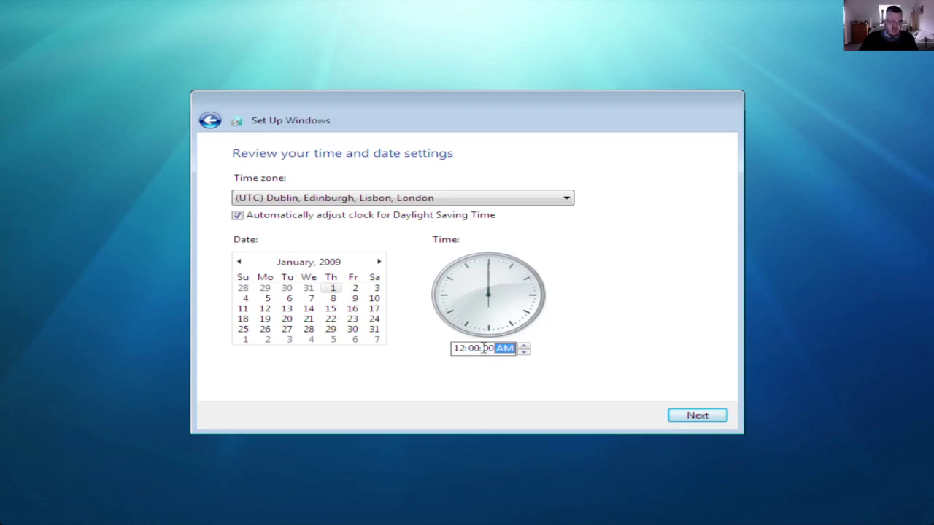
left_click(684, 419)
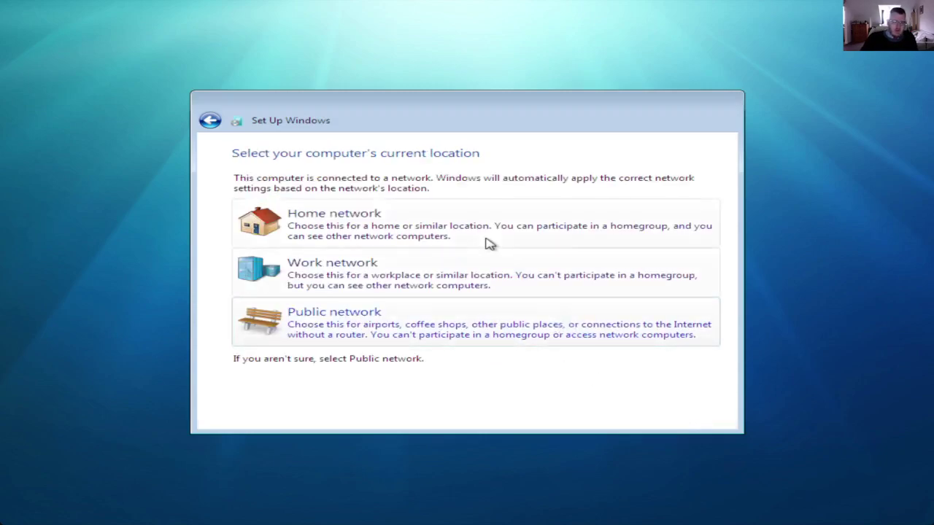
Select Home network as the computer's network location
left_click(485, 242)
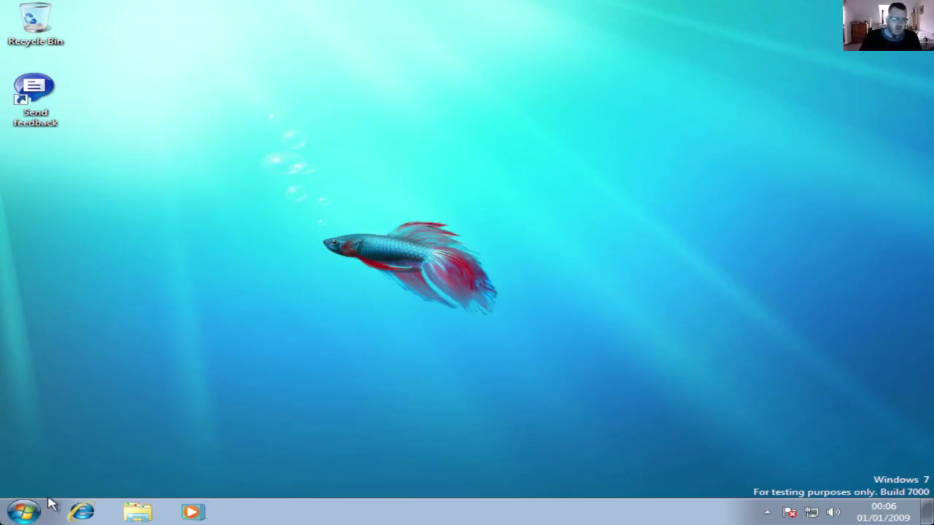
left_click(25, 513)
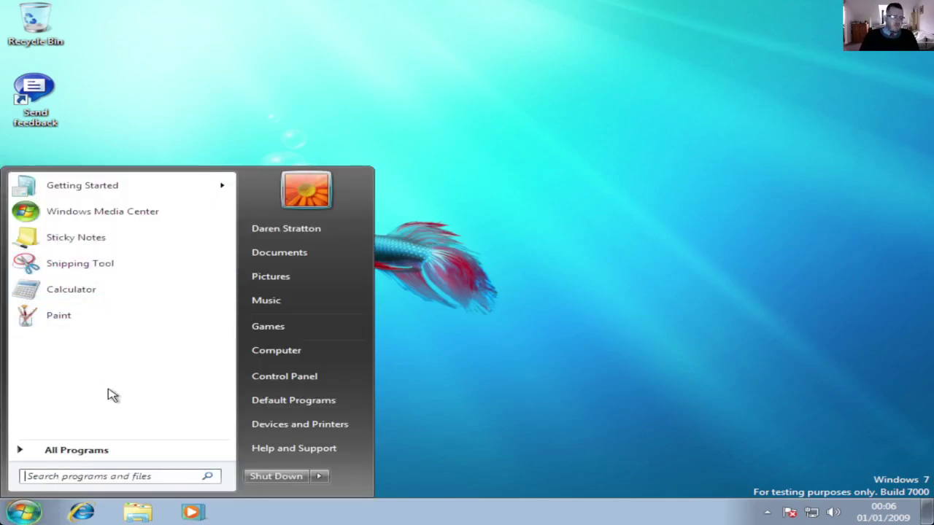
left_click(110, 450)
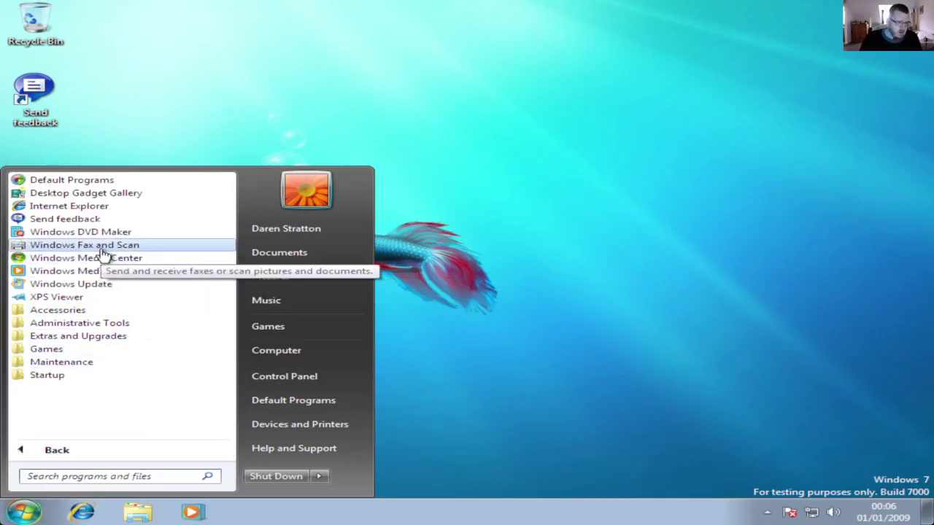
left_click(109, 119)
double_click(62, 106)
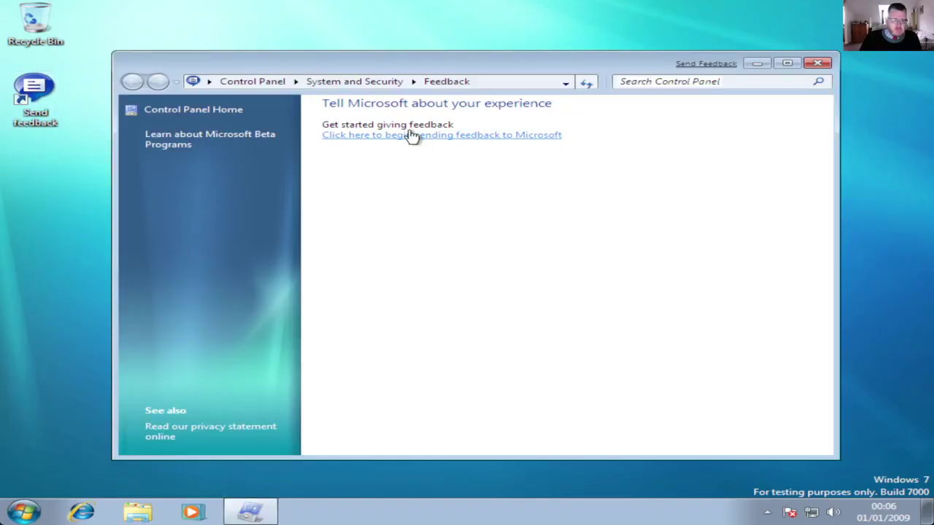
left_click(411, 135)
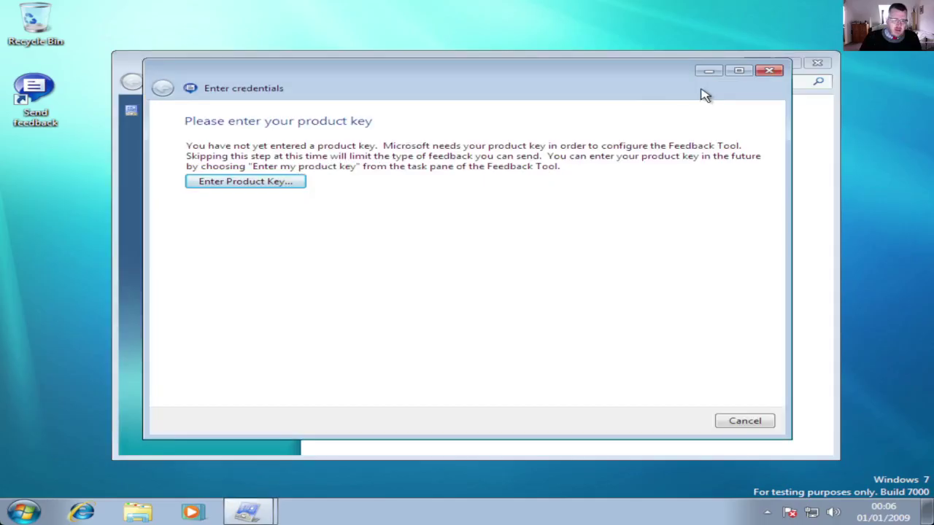
left_click(763, 73)
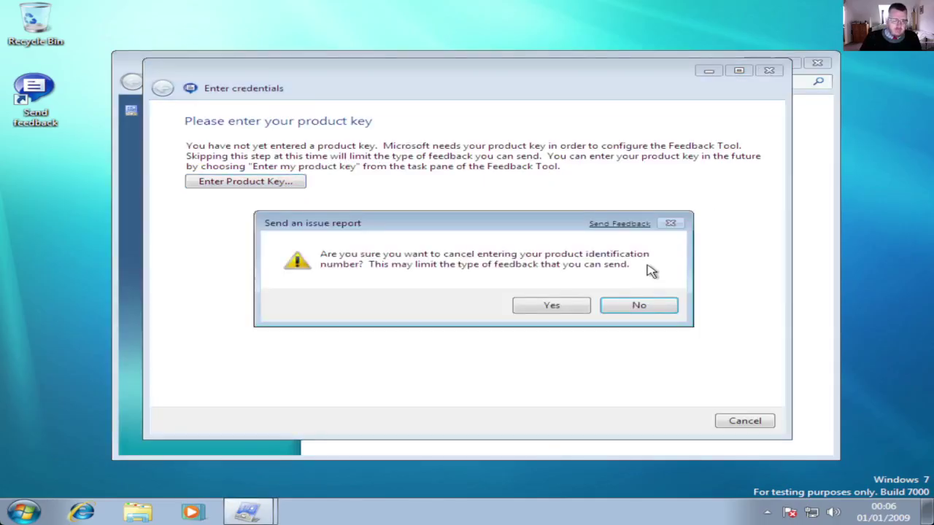
left_click(553, 306)
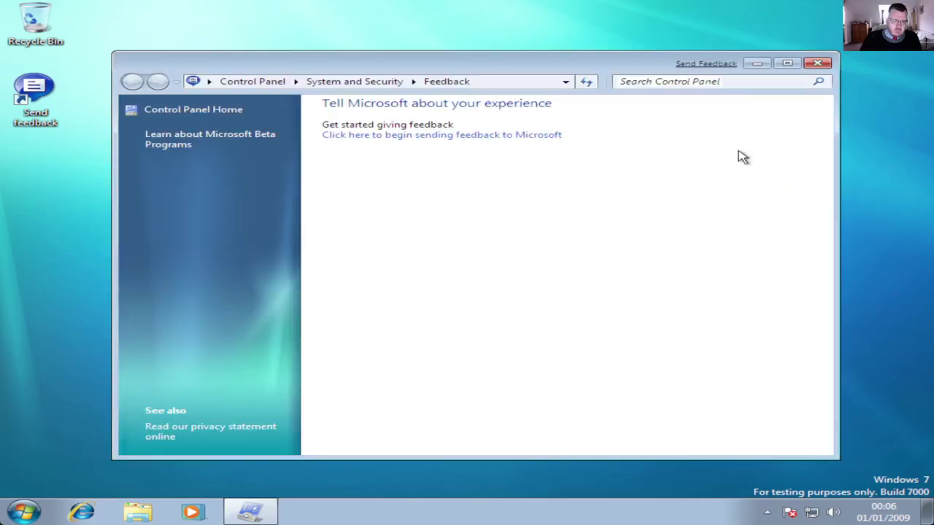
Close the Feedback window and launch WordPad from All Programs > Accessories
left_click(820, 64)
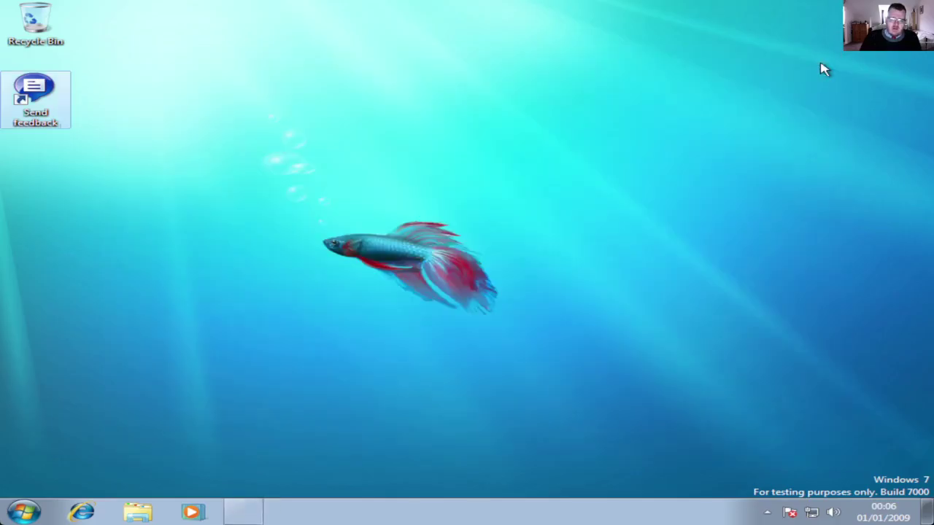
left_click(22, 504)
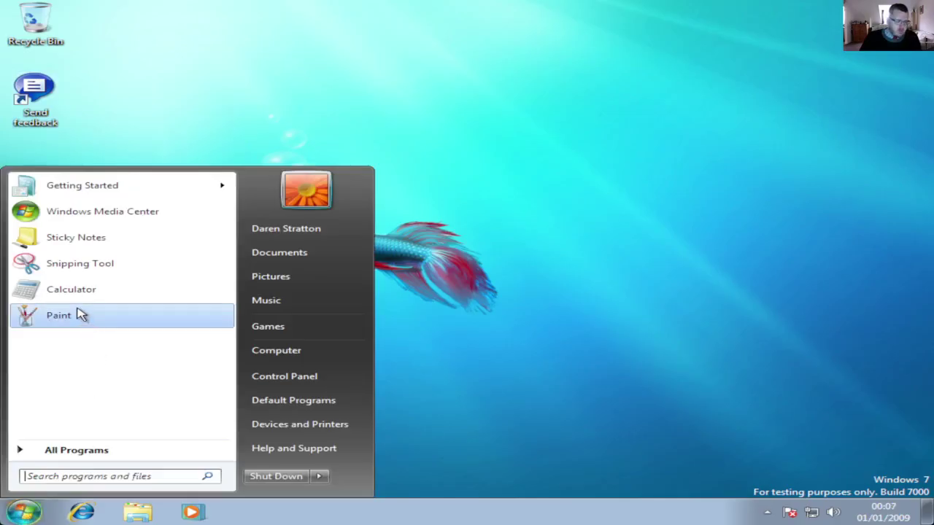
left_click(86, 453)
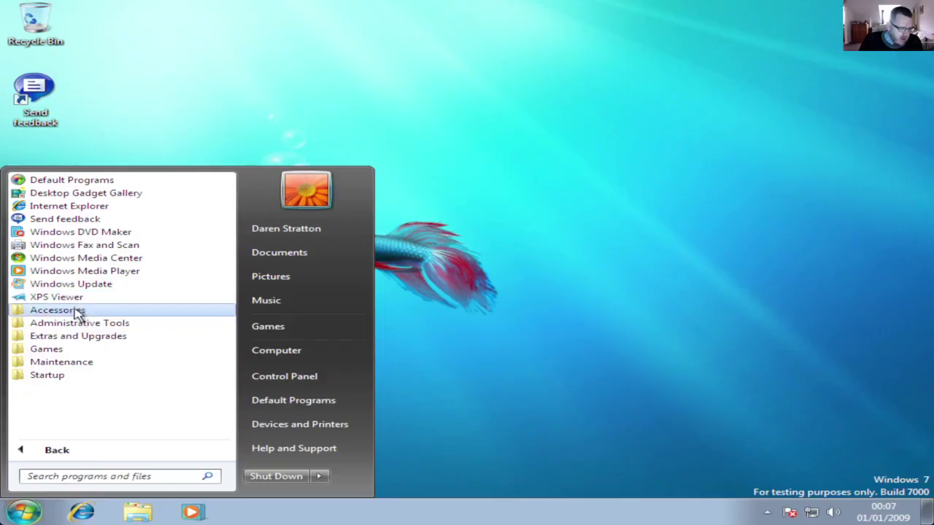
left_click(77, 312)
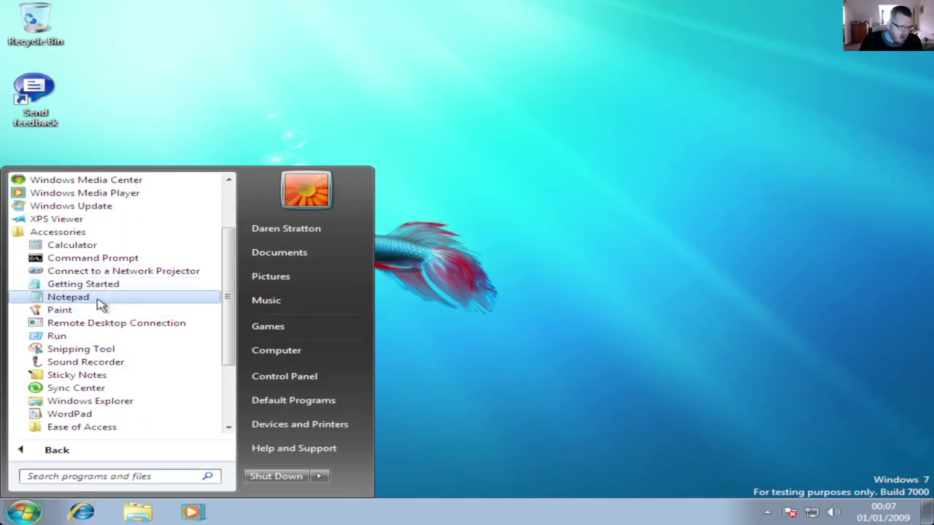
scroll(102, 394, "up", 2)
scroll(94, 355, "down", 5)
scroll(94, 353, "up", 3)
scroll(95, 351, "down", 1)
scroll(94, 351, "down", 2)
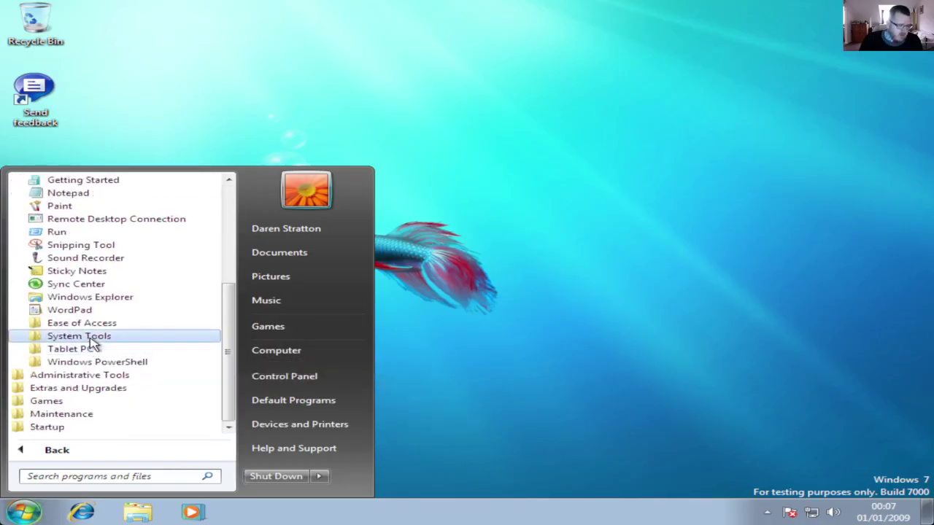
left_click(91, 310)
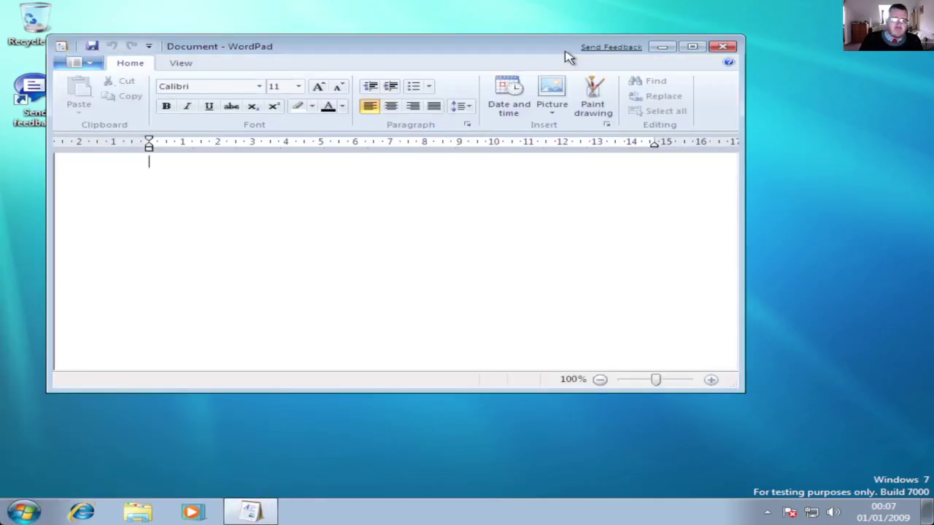
Maximize WordPad, centre the paragraph, and set word wrap to the window width
left_click(692, 48)
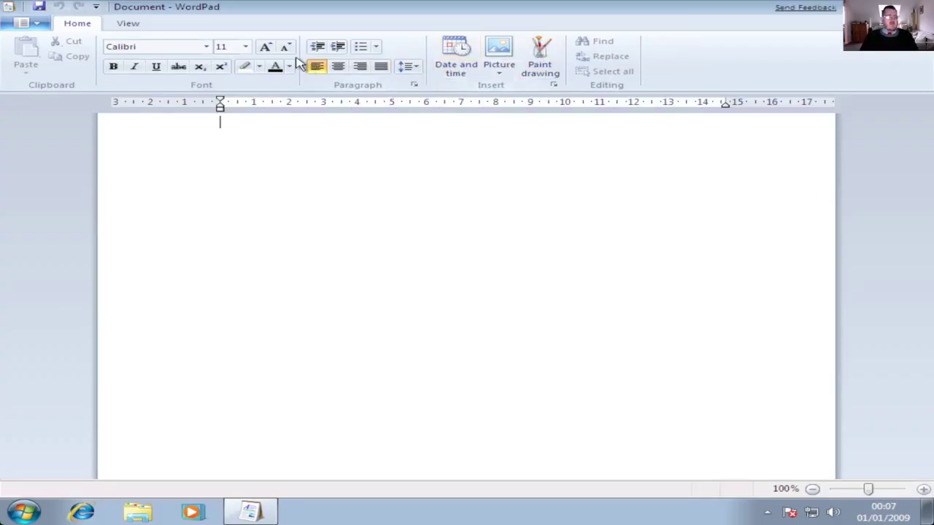
left_click(337, 67)
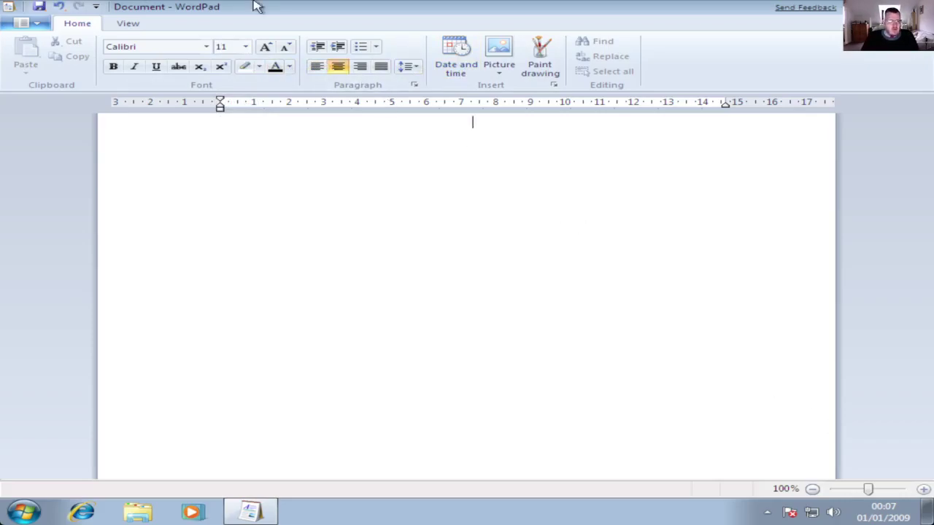
left_click(138, 28)
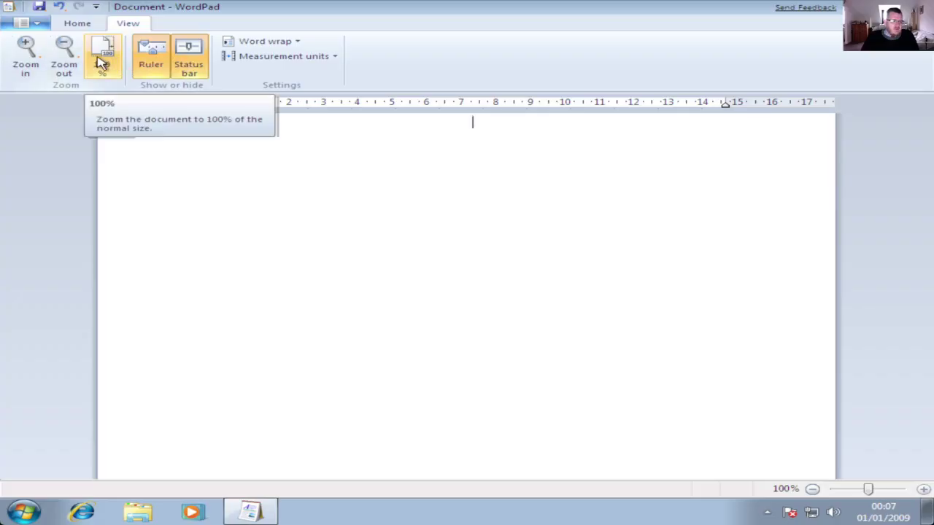
left_click(274, 42)
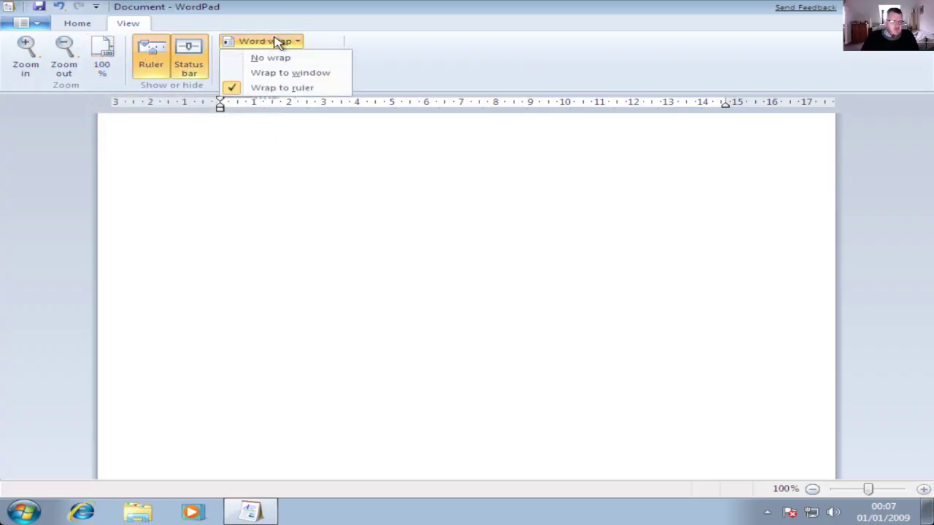
left_click(285, 73)
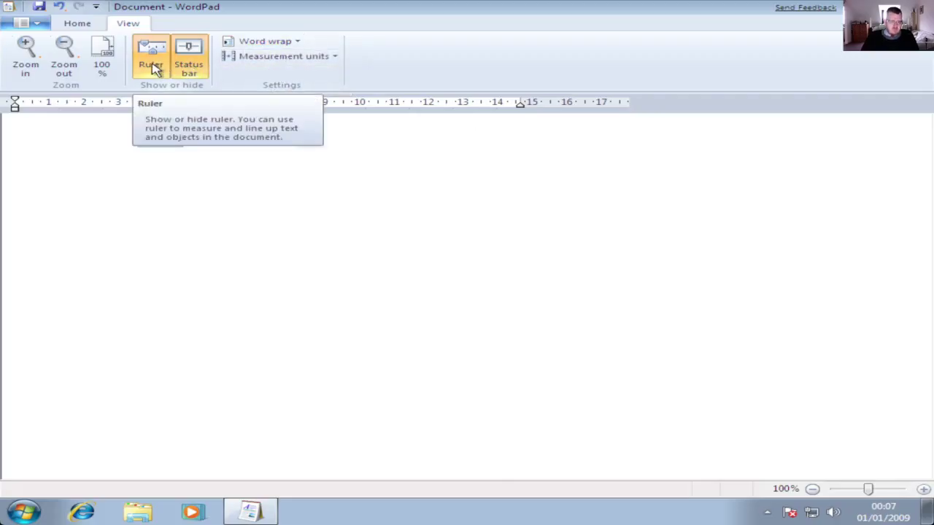
Try the No wrap and Wrap to ruler options, then browse and close the File menu
left_click(252, 41)
left_click(255, 59)
left_click(255, 44)
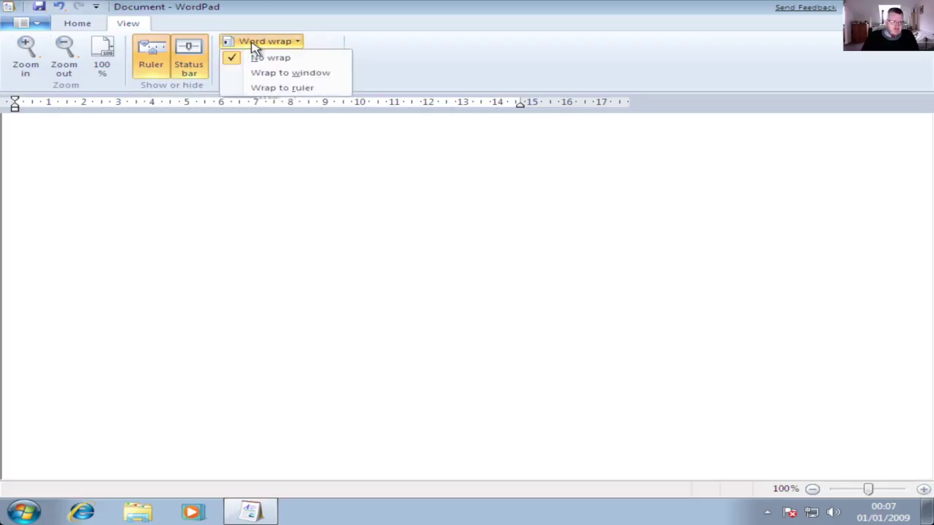
left_click(270, 88)
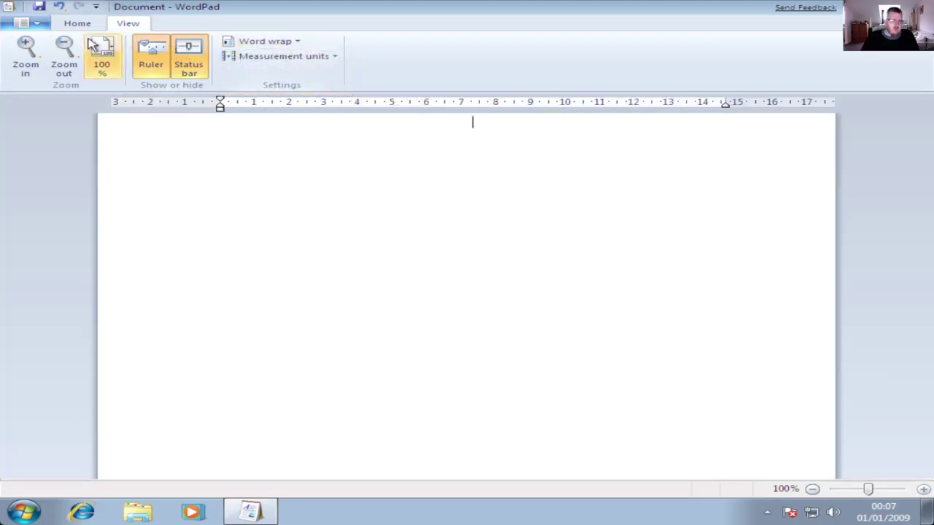
left_click(64, 24)
left_click(33, 23)
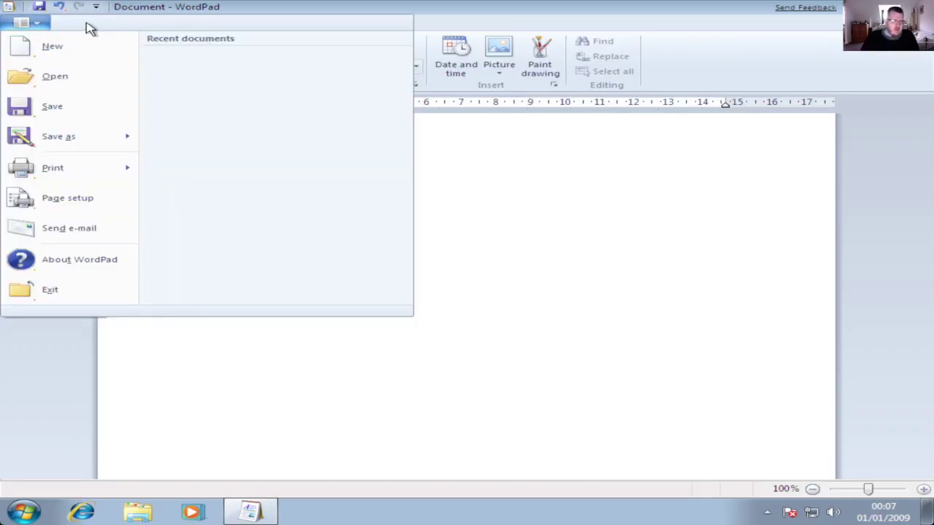
left_click(615, 175)
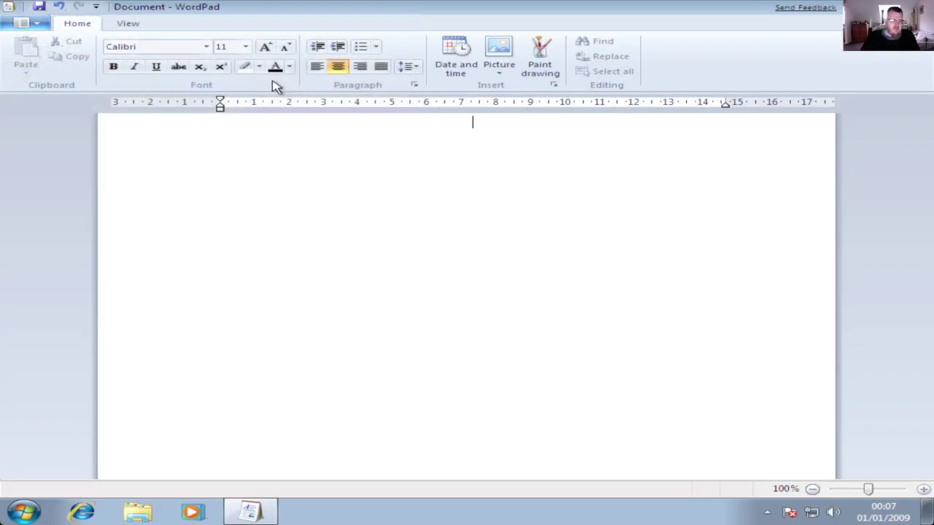
Type 'Builds Analysed on this Machine' in bold Arial Black at size 20
left_click(206, 45)
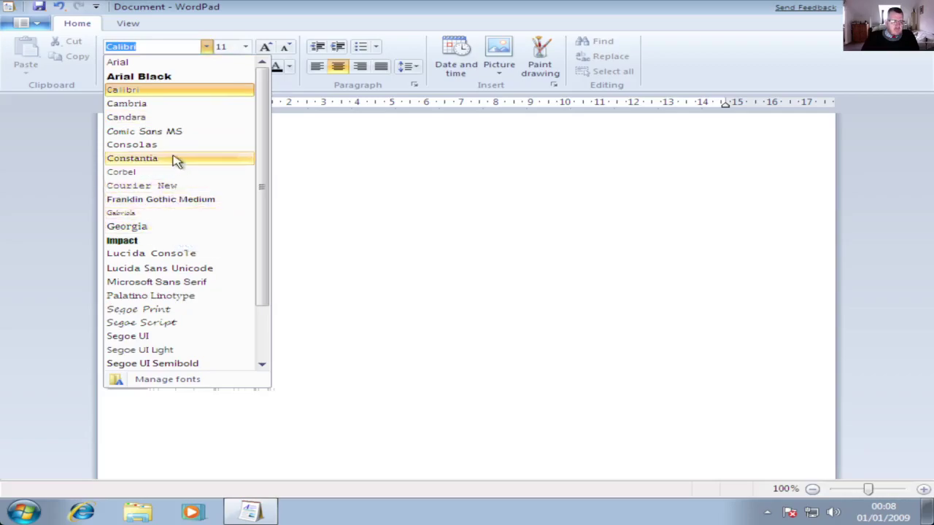
left_click(165, 78)
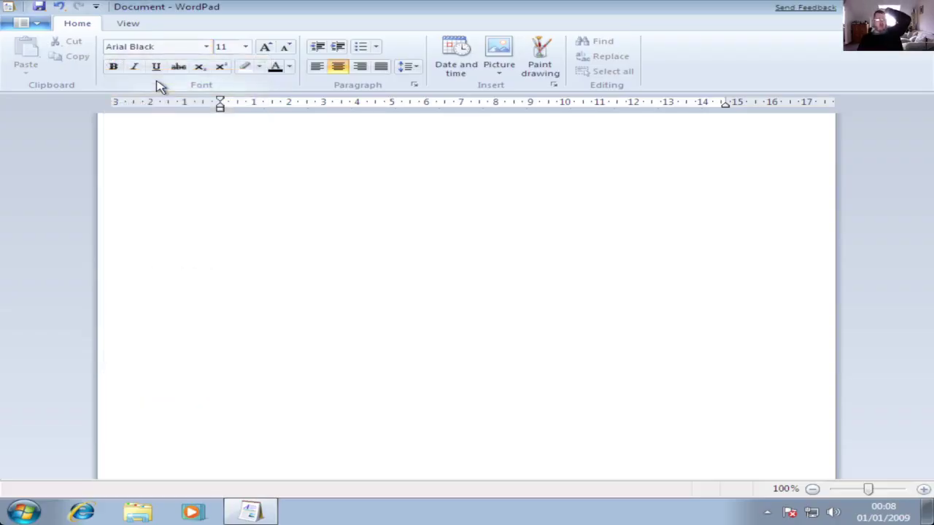
left_click(113, 67)
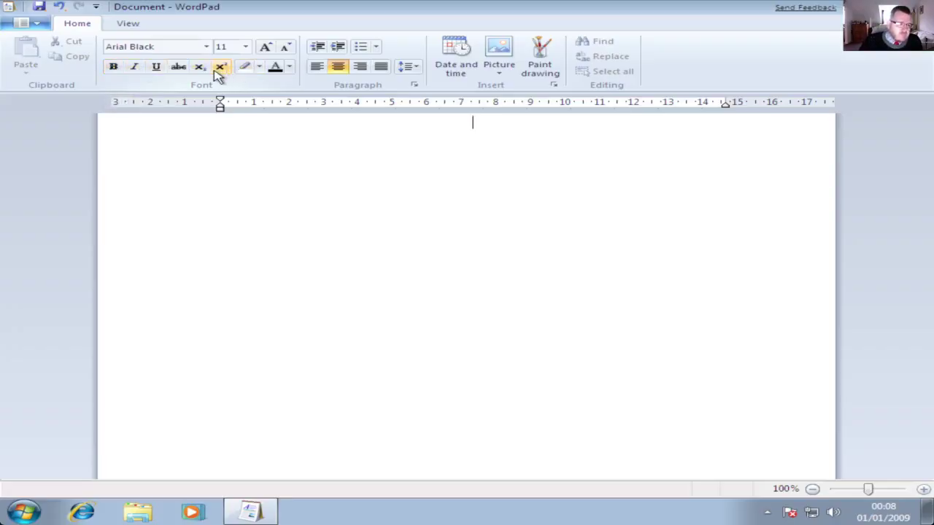
left_click(244, 47)
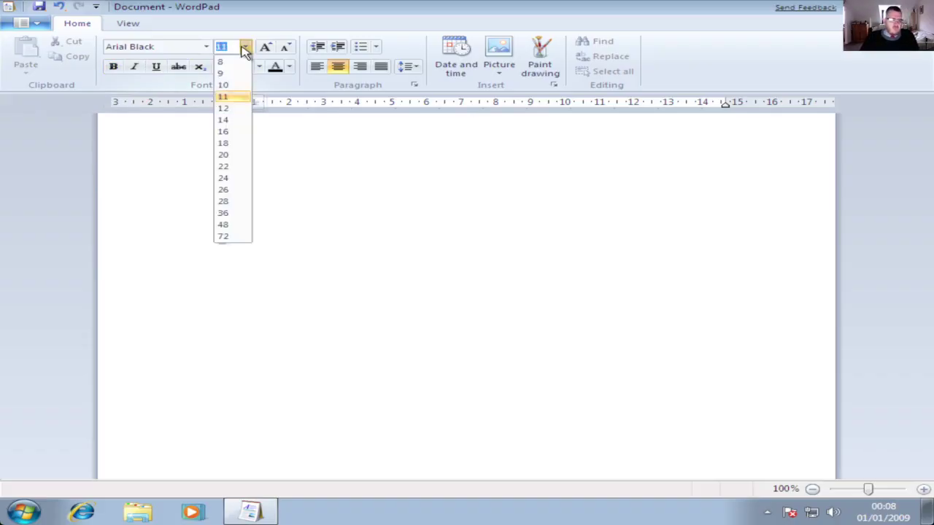
left_click(239, 154)
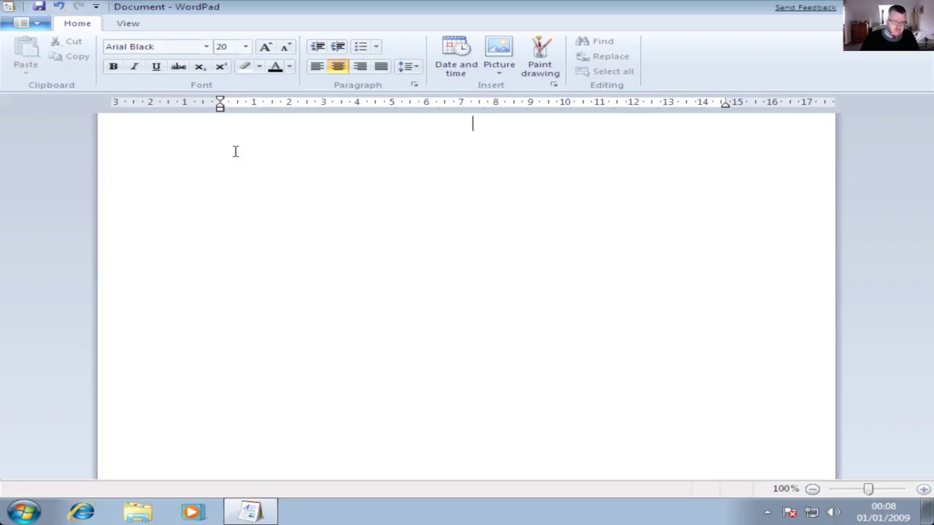
type("Bu")
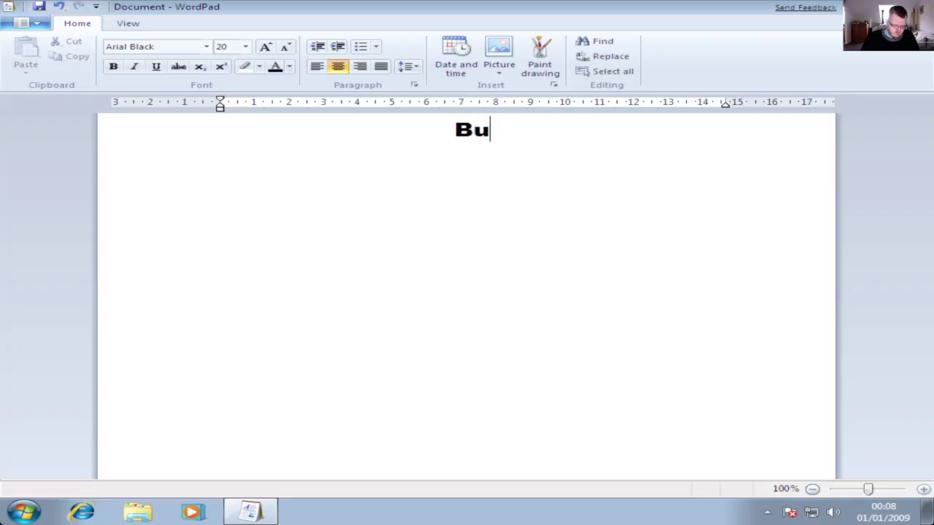
type("ilds Analysed on")
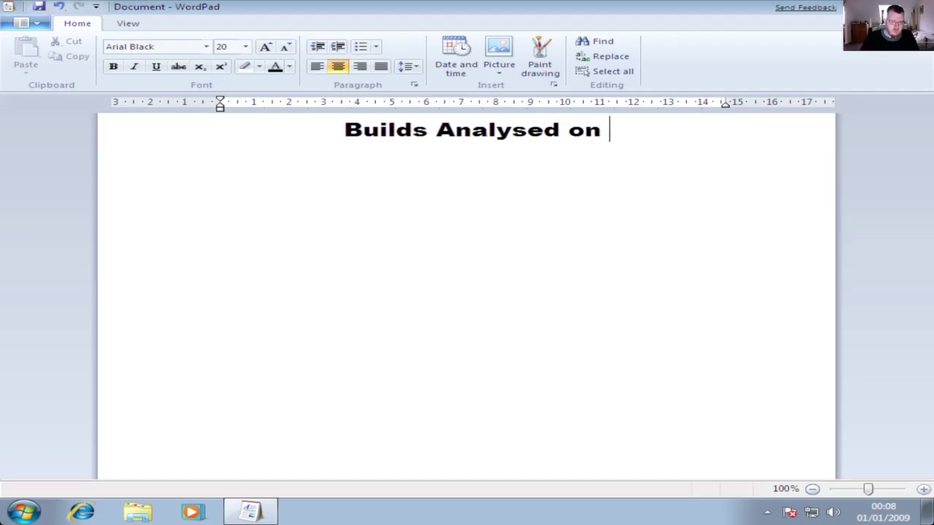
type(" this Machine")
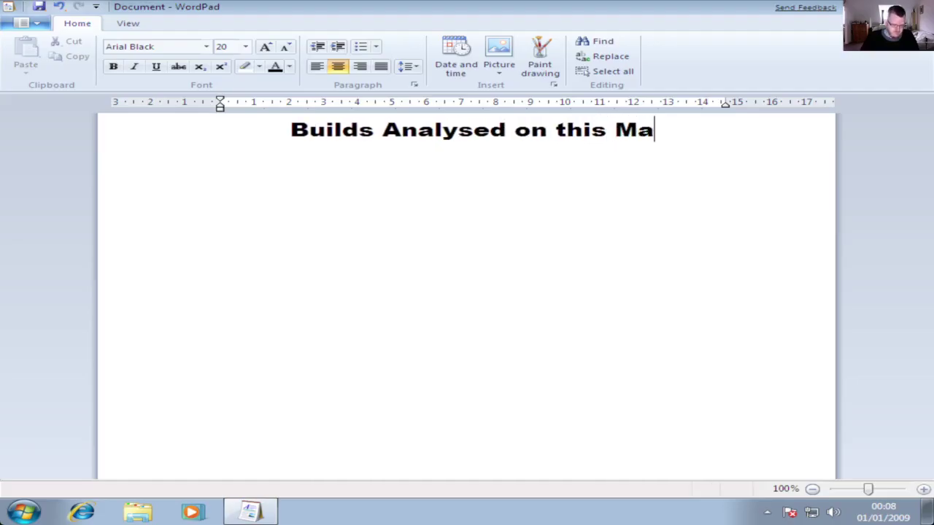